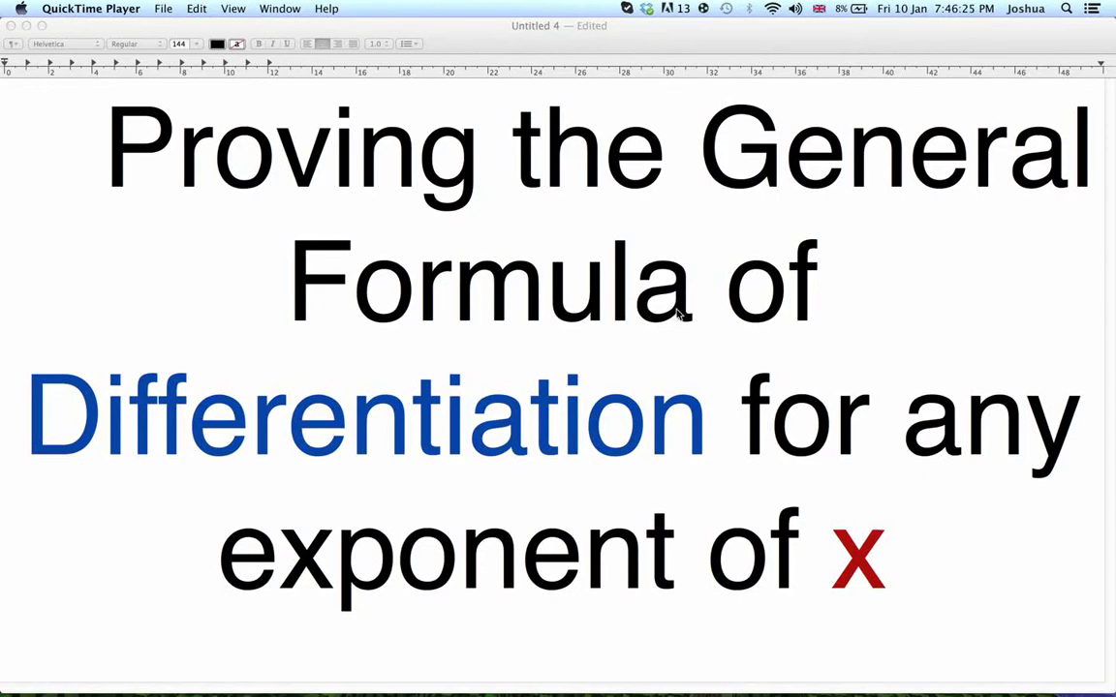
- Switch from the full-screen TextEdit title slide to the desktop with GeoGebra and blank notes
key("ctrl+Right")
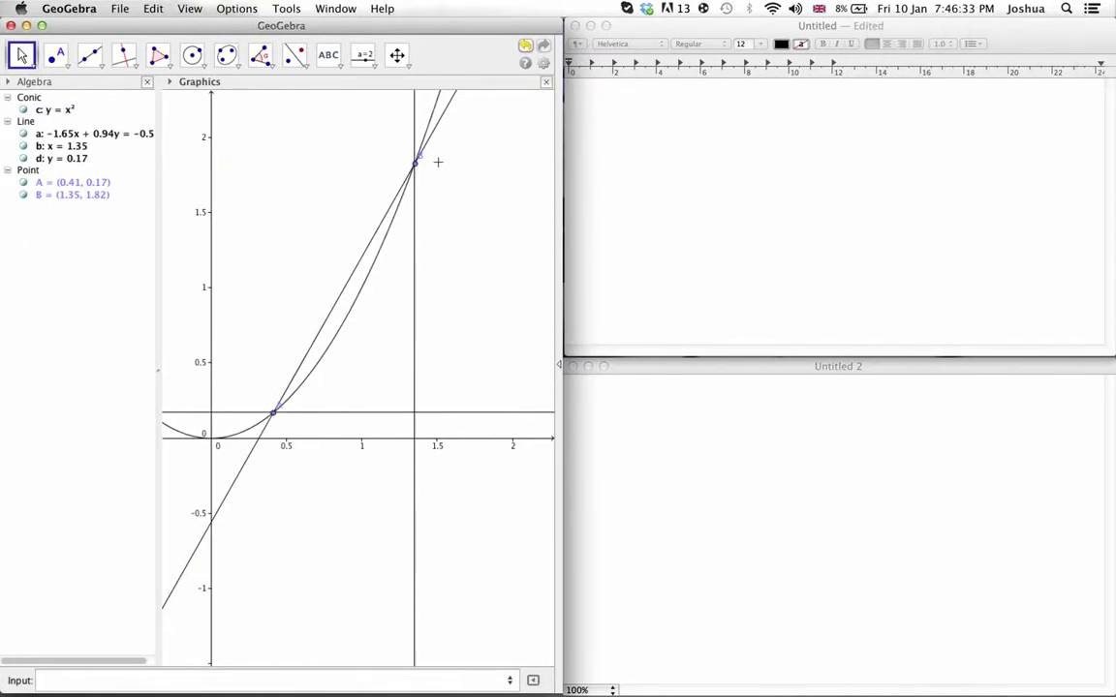
- Slide A to (0.55, 0.31) and B to (1.35, 1.82) on y = x², then select chord a
left_click_drag(416, 164, 351, 310)
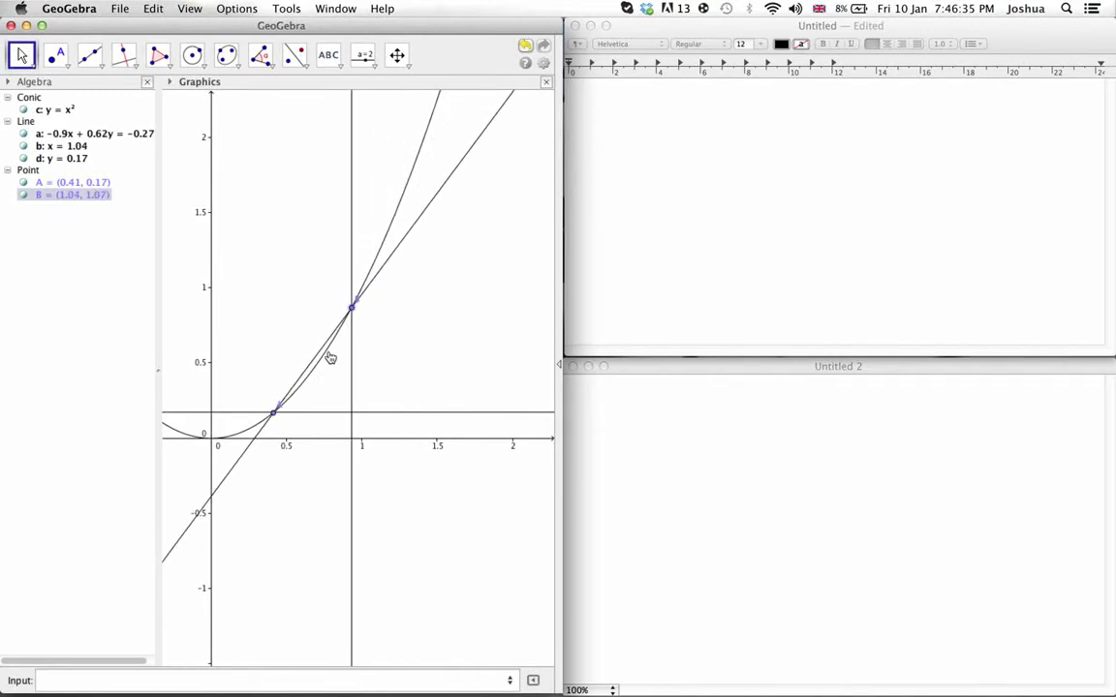
left_click_drag(330, 359, 434, 217)
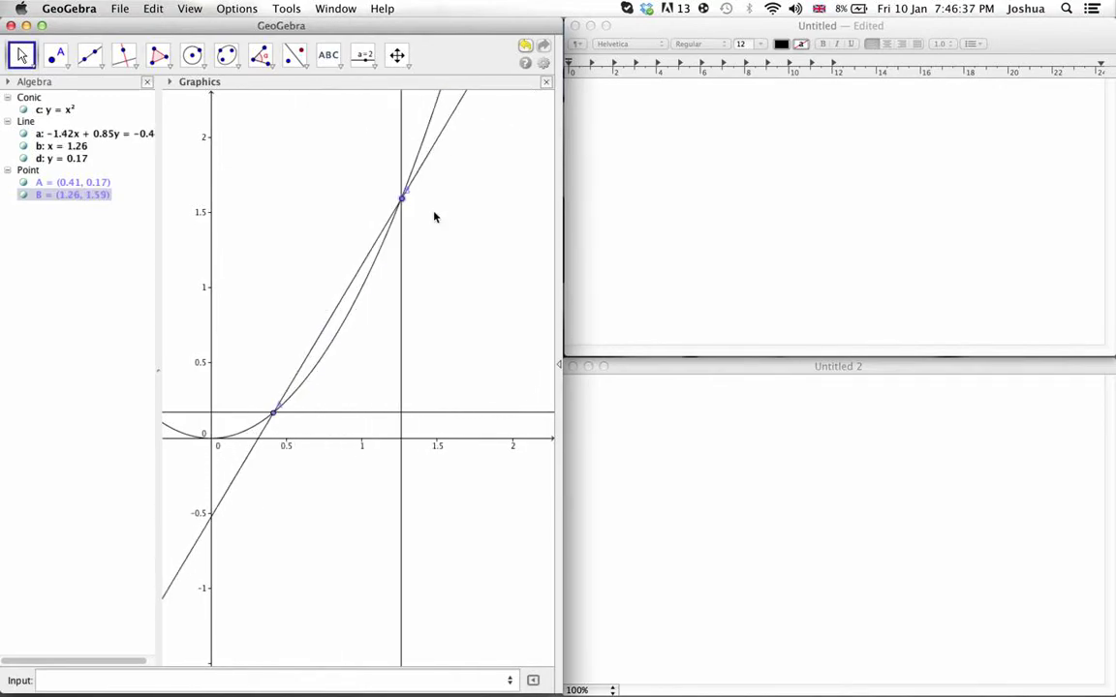
left_click_drag(274, 415, 295, 394)
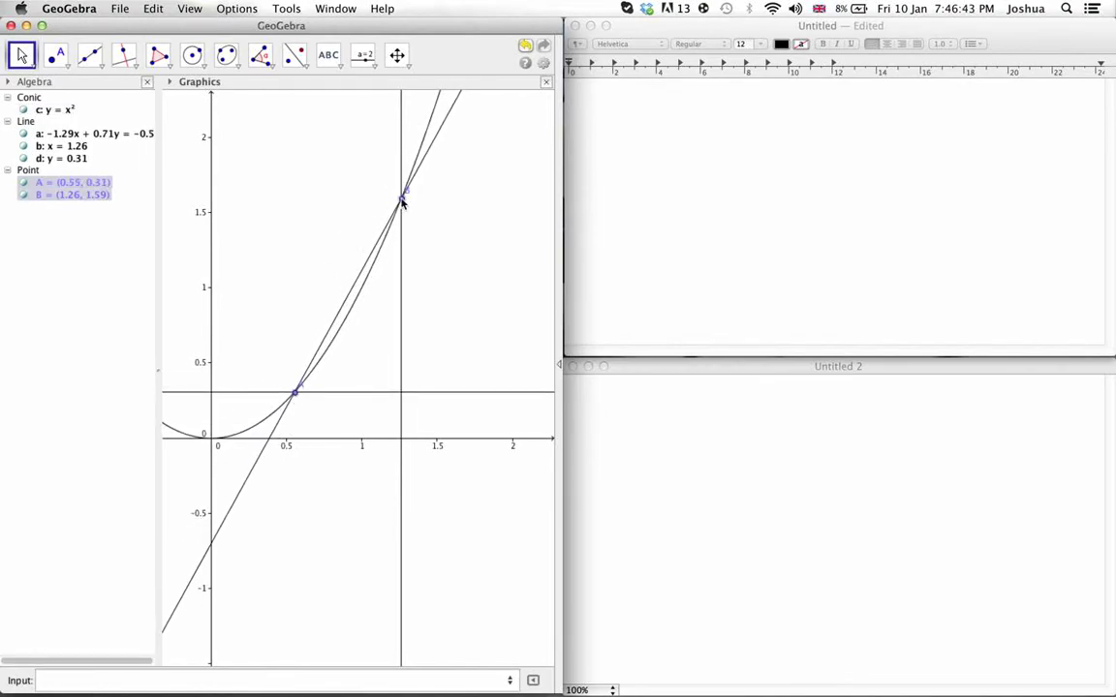
left_click_drag(402, 202, 431, 161)
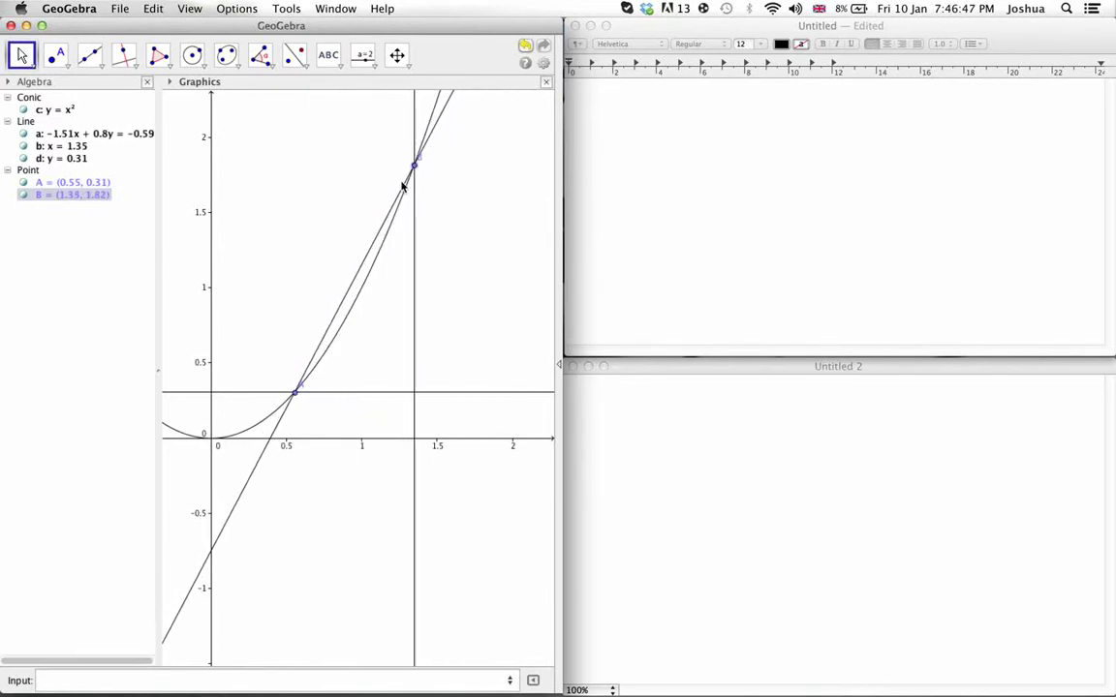
left_click(77, 139)
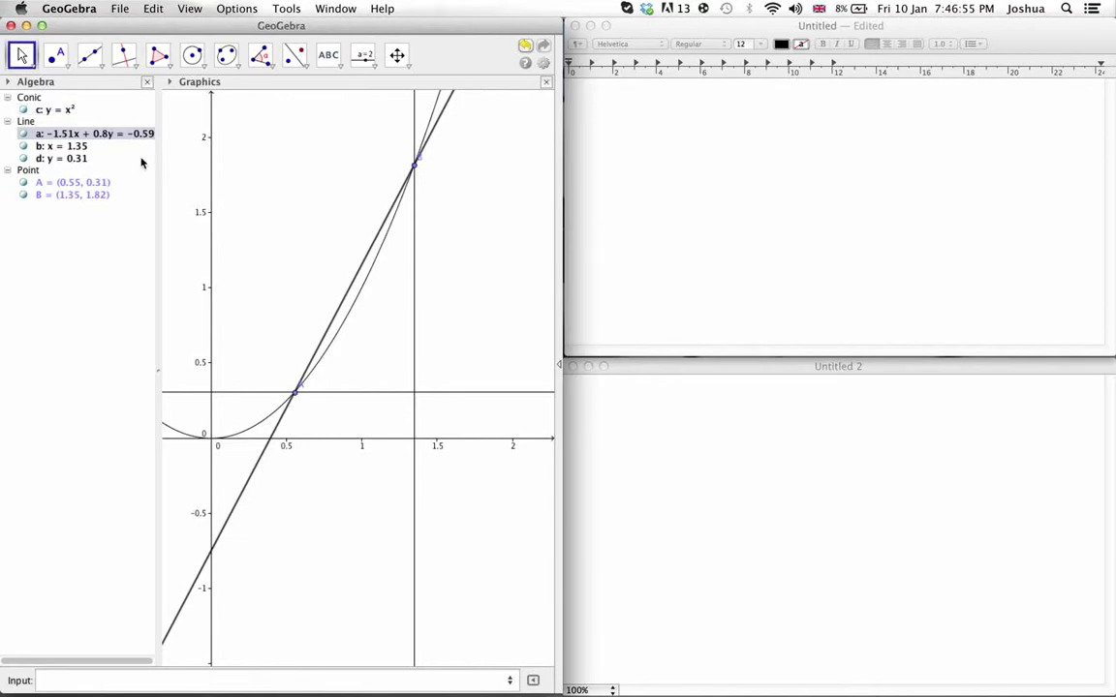
- Select line b, then move A to (0.25, 0.06) and B to (1.32, 1.74) on the parabola
left_click(80, 147)
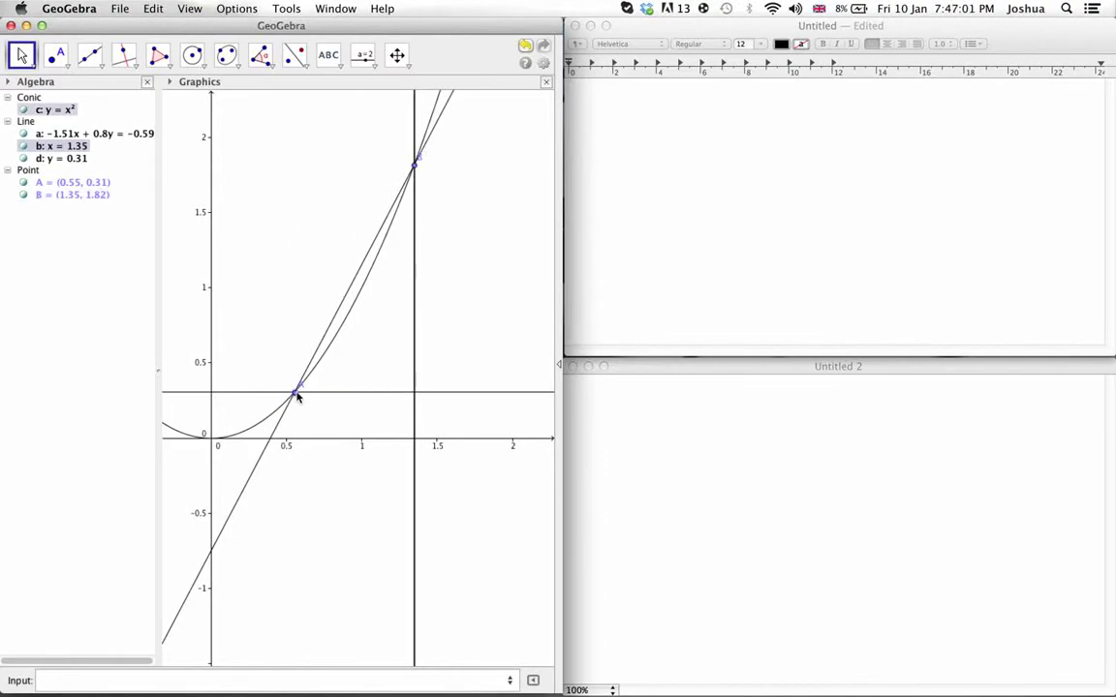
left_click_drag(416, 167, 431, 217)
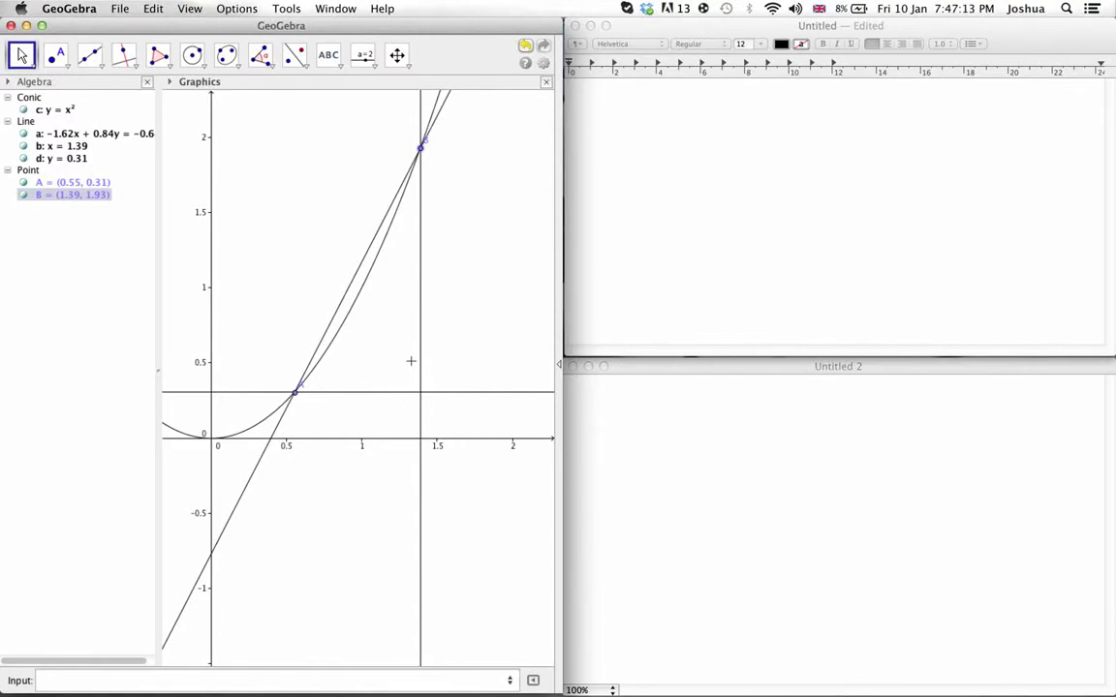
left_click_drag(420, 147, 341, 317)
left_click_drag(415, 372, 511, 264)
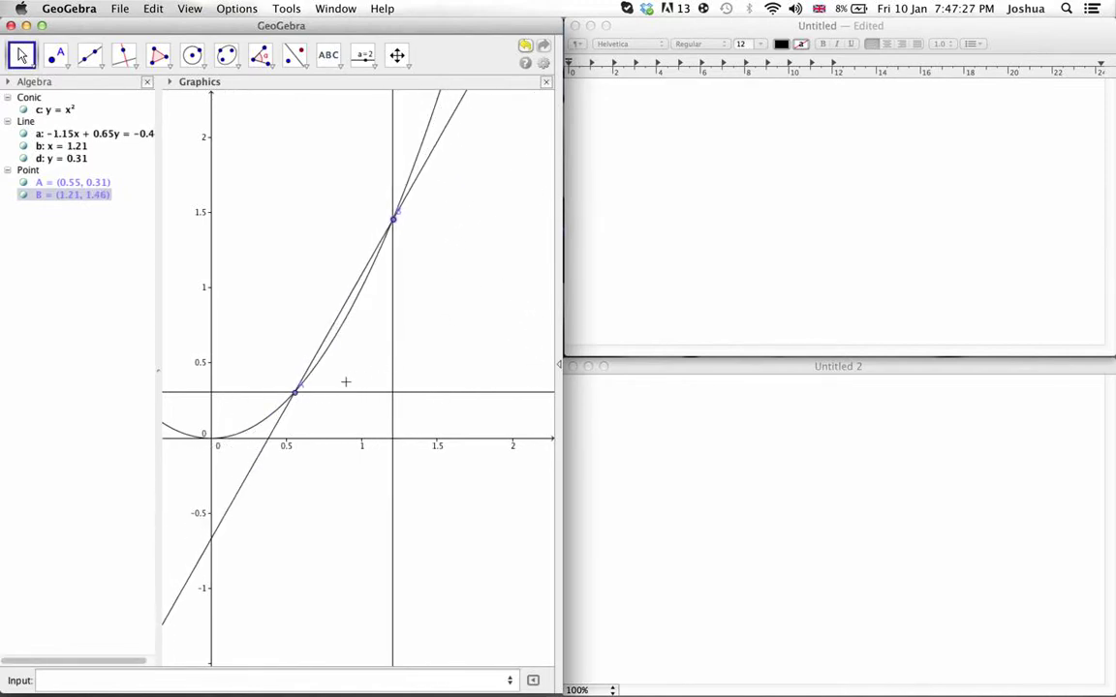
left_click_drag(293, 391, 251, 429)
left_click_drag(393, 221, 463, 202)
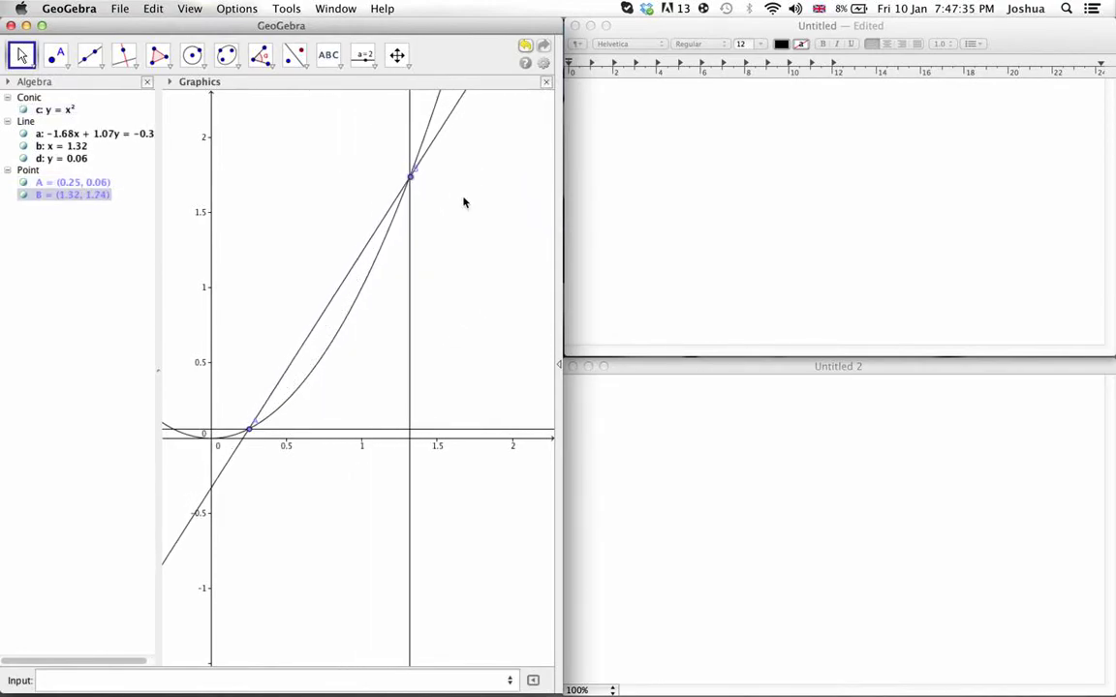
- Reposition A to (0.56, 0.31) and B to (1.42, 2.03), then bring the TextEdit notes forward
left_click(760, 160)
left_click(250, 429)
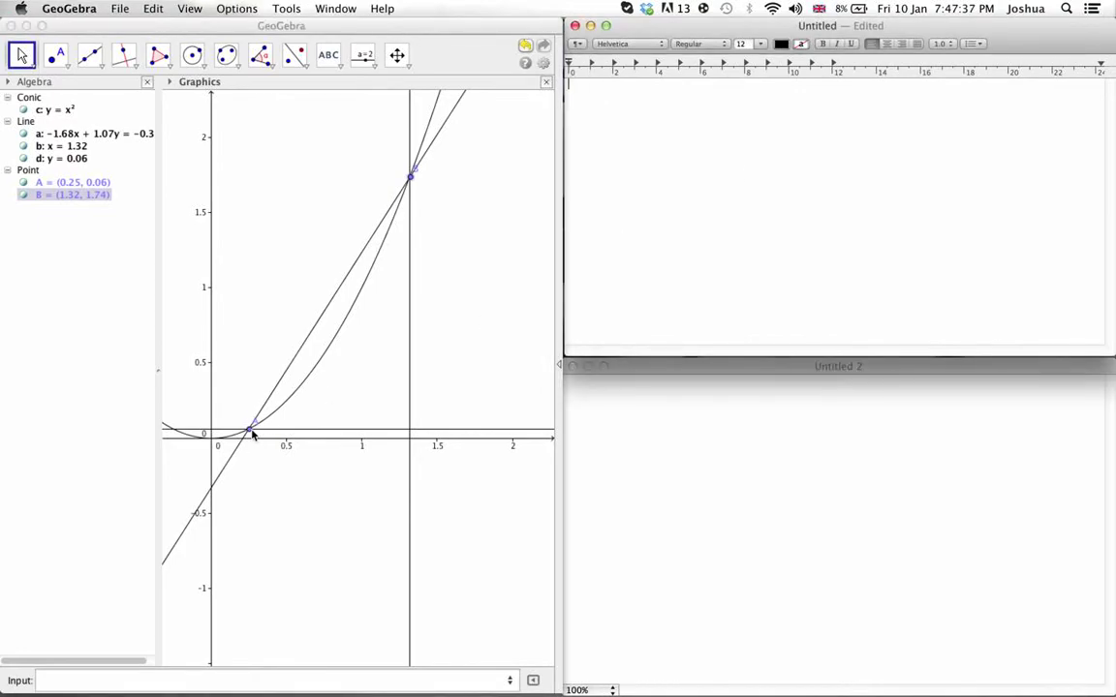
left_click_drag(249, 429, 316, 383)
left_click_drag(410, 180, 437, 140)
left_click_drag(307, 379, 295, 391)
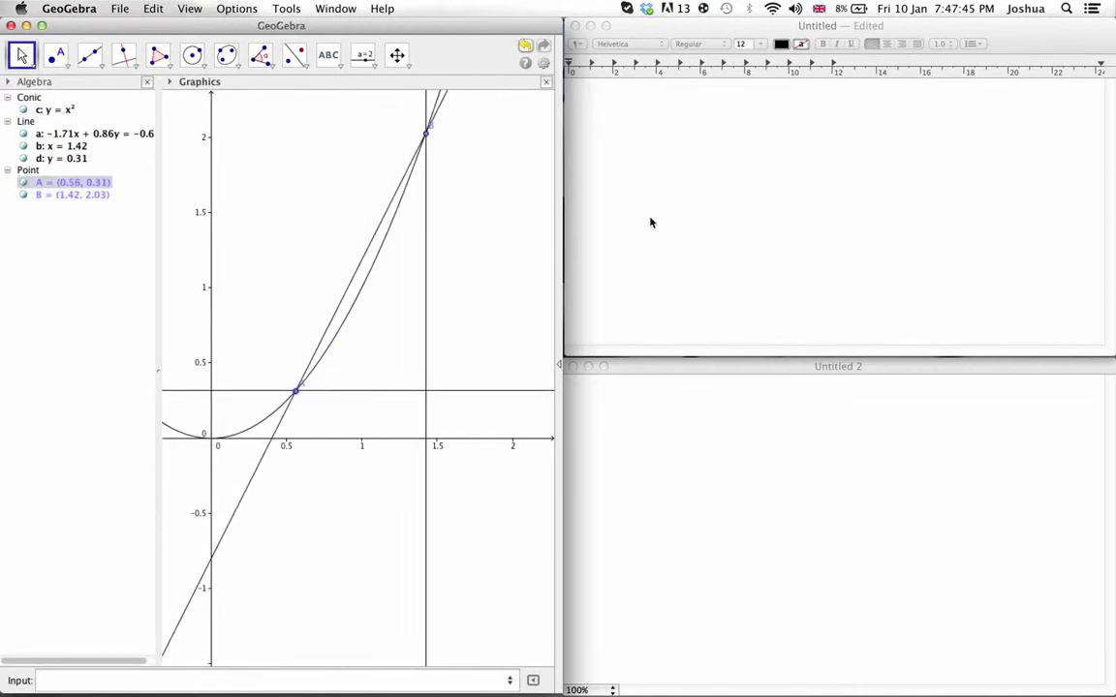
left_click(625, 217)
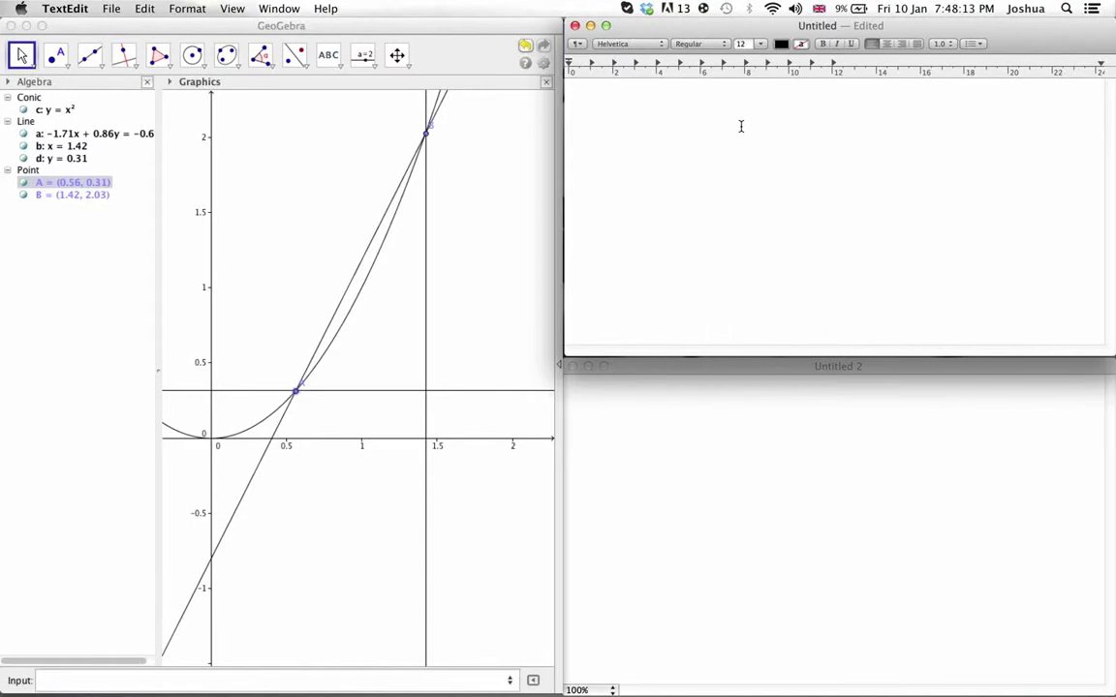
- Enter the expression (x+§x)^2-(x^2) in a text box on the Untitled 2 canvas
left_click(789, 394)
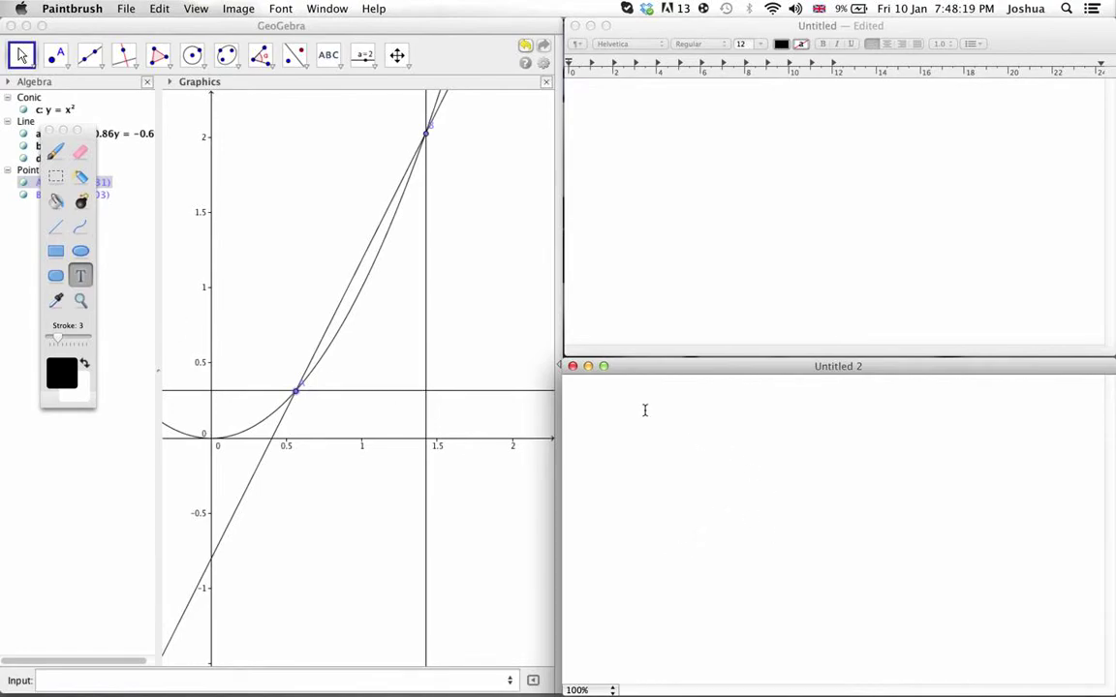
left_click(643, 411)
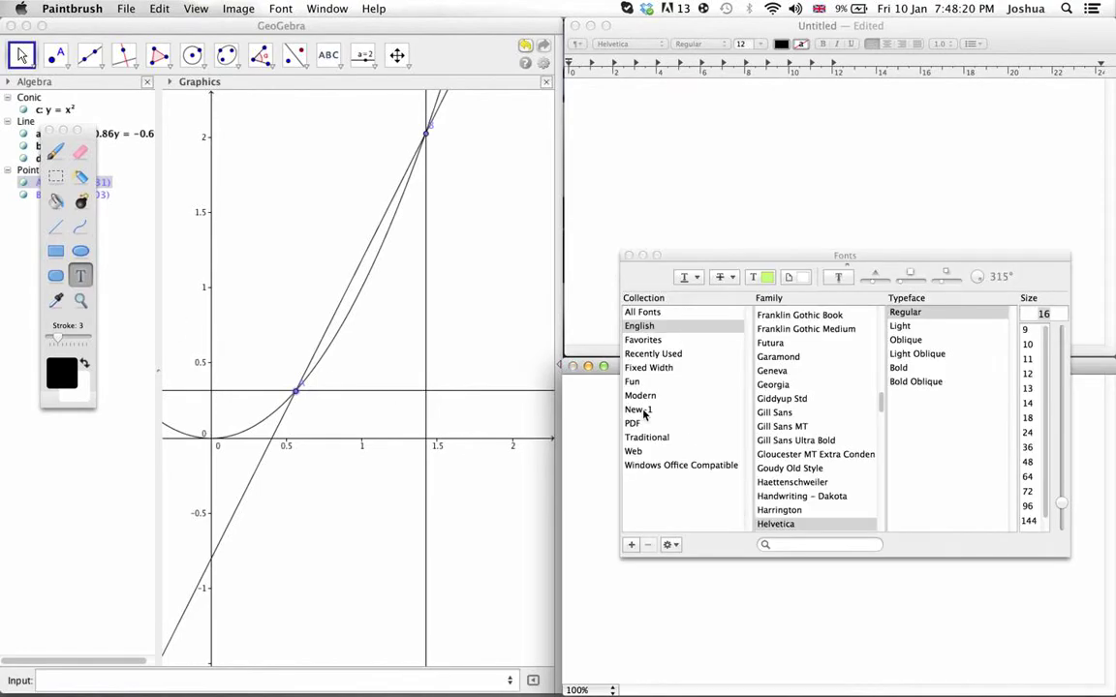
left_click(628, 256)
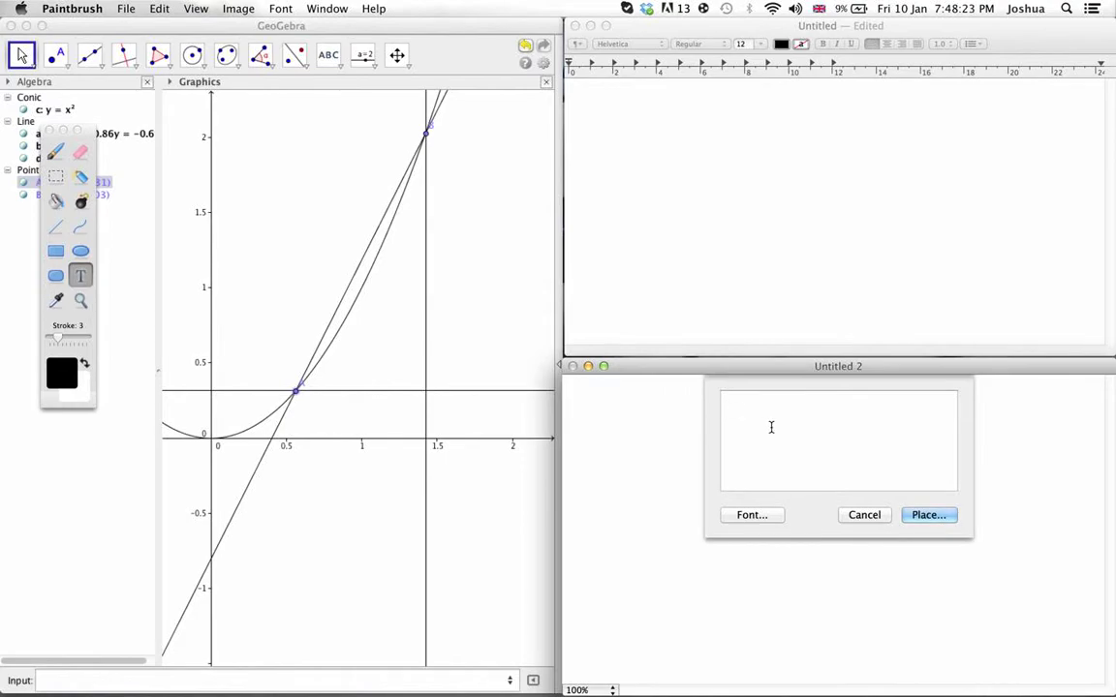
type("(x+§x)^2-x^2")
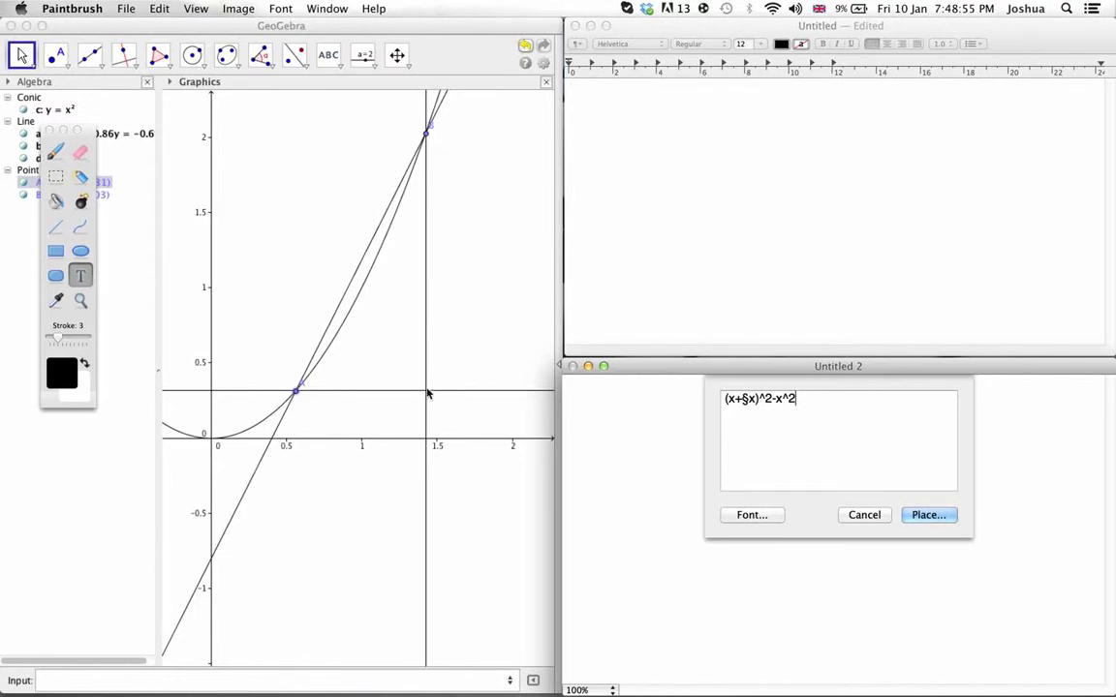
left_click(780, 399)
type("(")
left_click(845, 394)
type(")")
- Place the expression on the canvas and draw a horizontal fraction bar beneath it
left_click(927, 516)
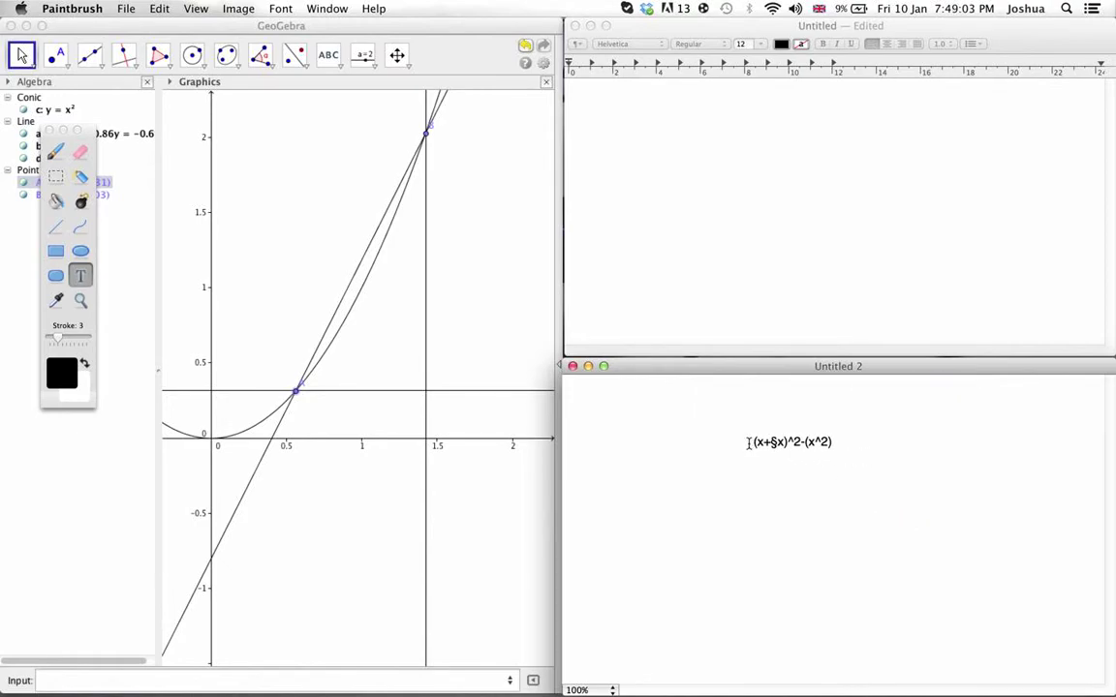
left_click(662, 409)
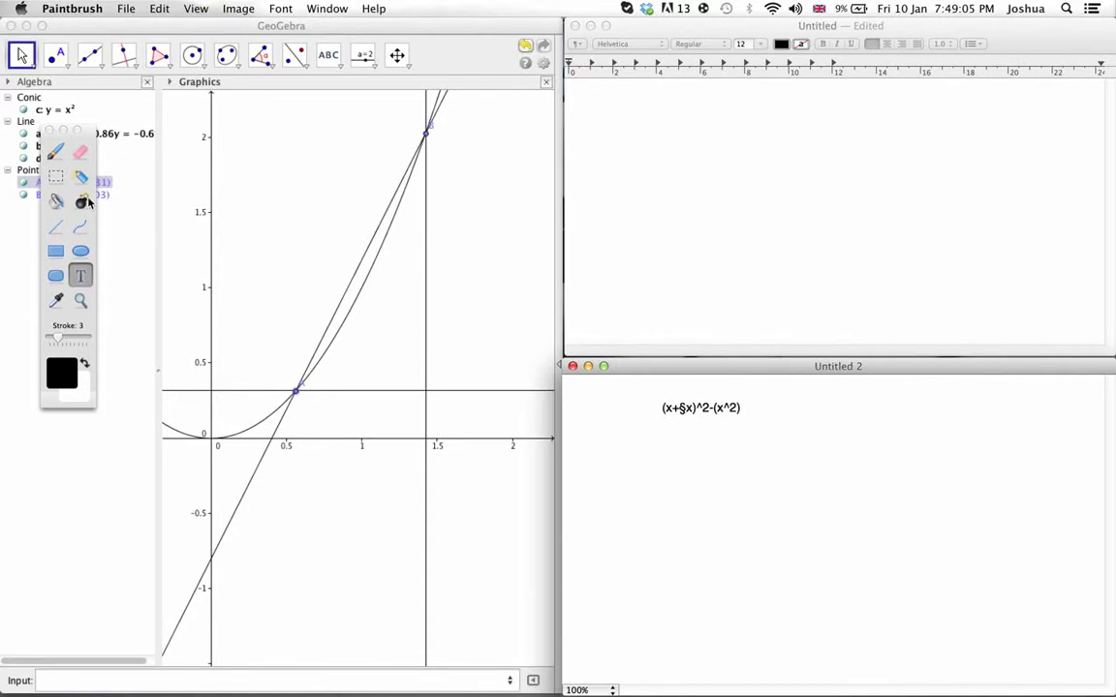
left_click(58, 230)
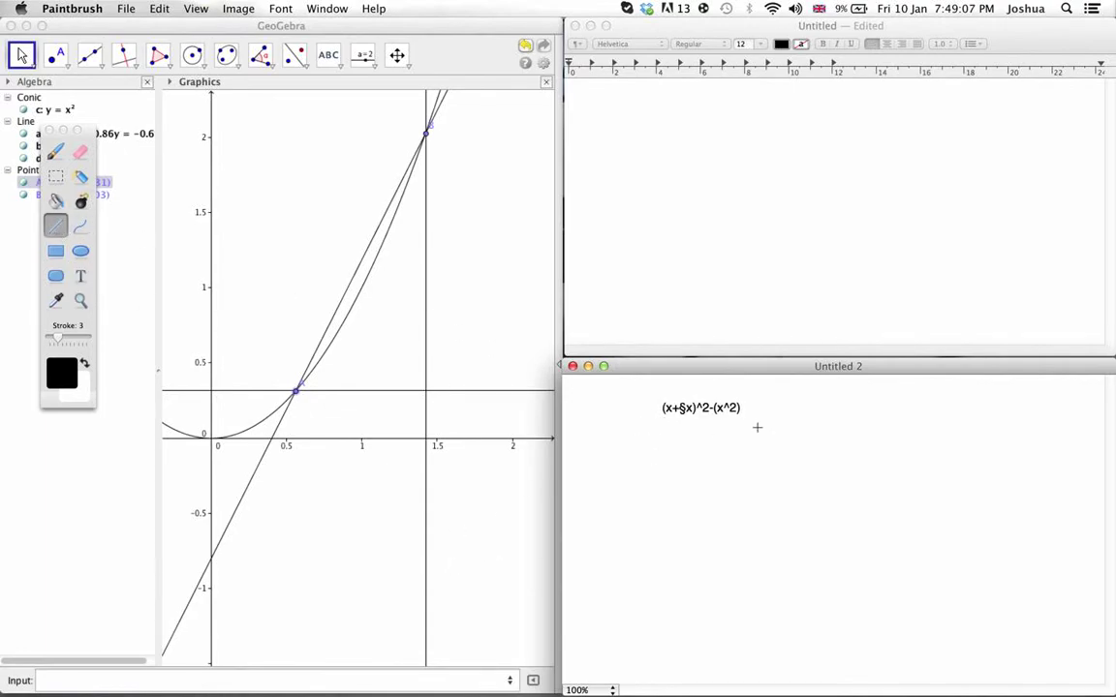
mouse_move(660, 427)
left_mouse_down()
mouse_move(802, 428)
mouse_move(767, 427)
left_mouse_up()
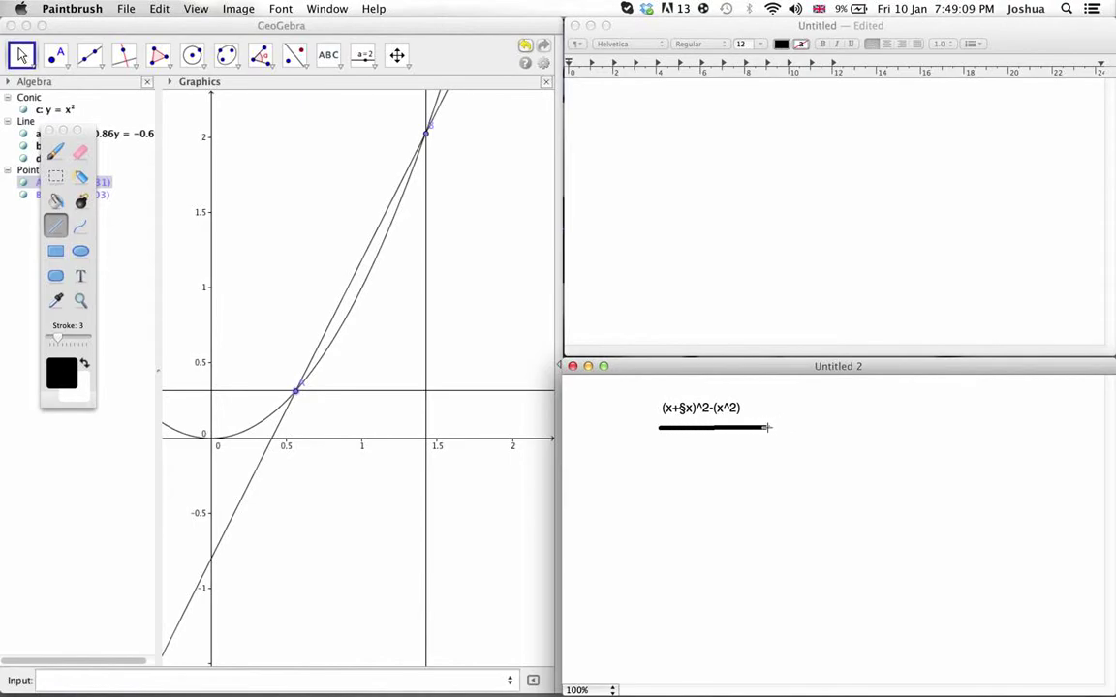
- Add the denominator §x as text directly below the fraction bar
left_click(81, 277)
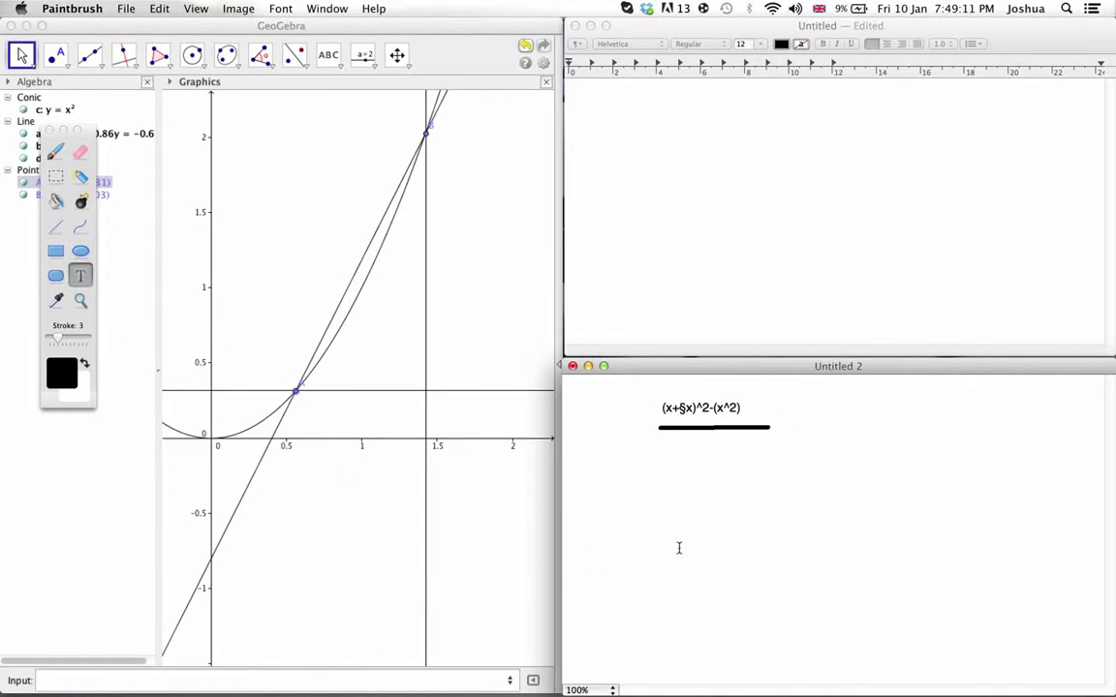
left_click(667, 461)
key("super+t")
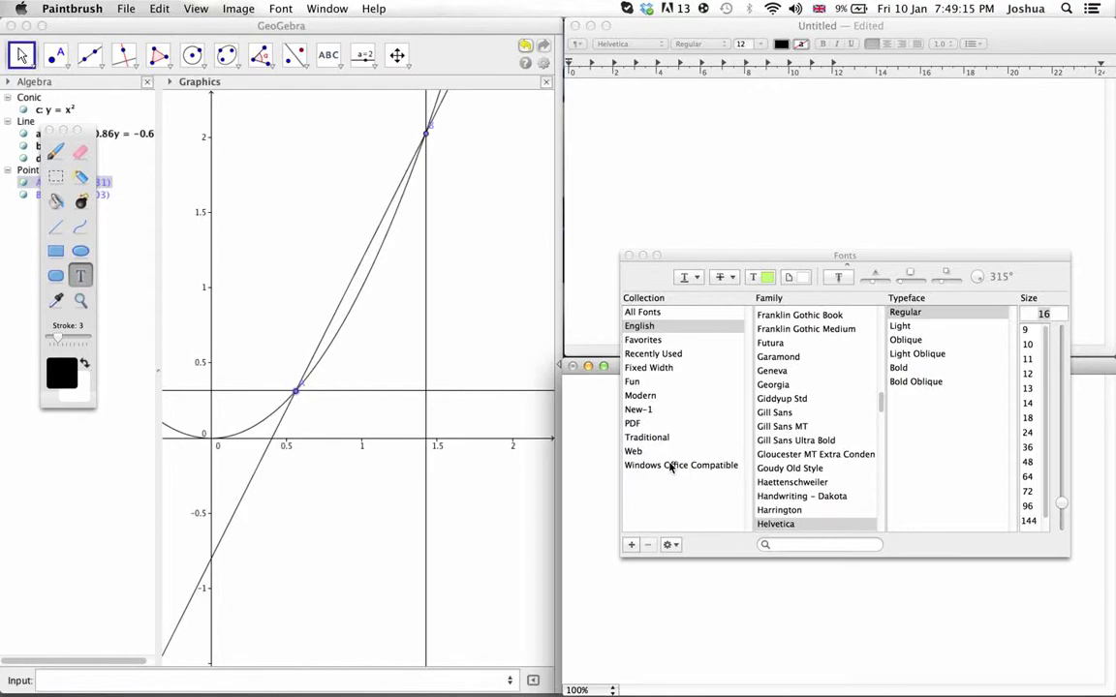
left_click(627, 256)
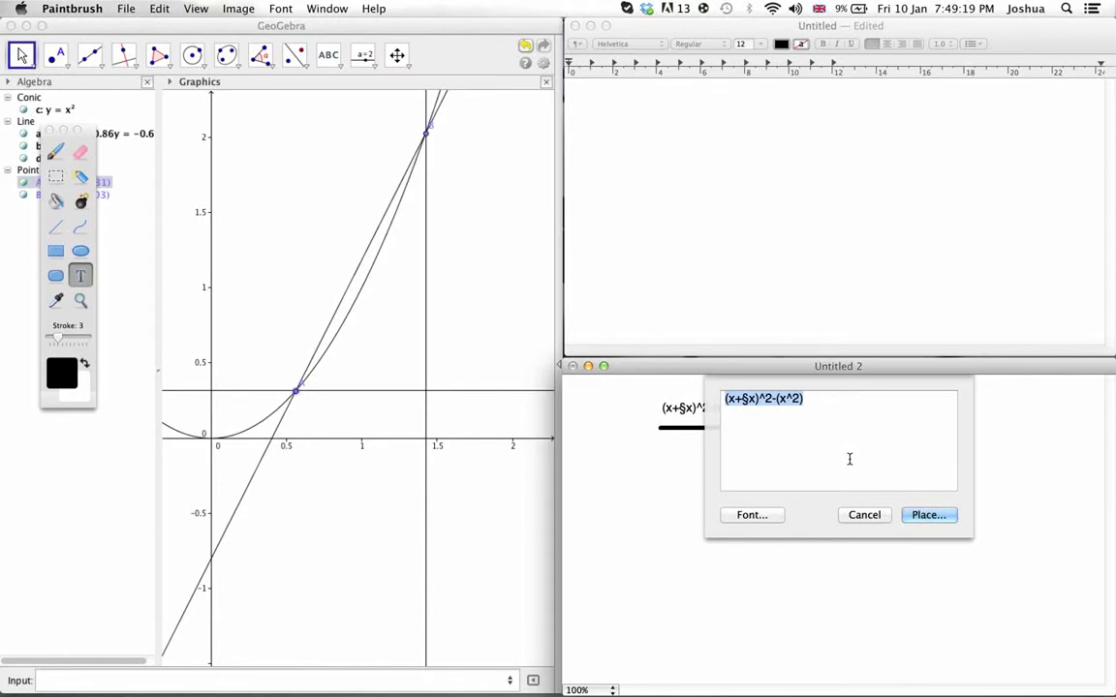
type("§x")
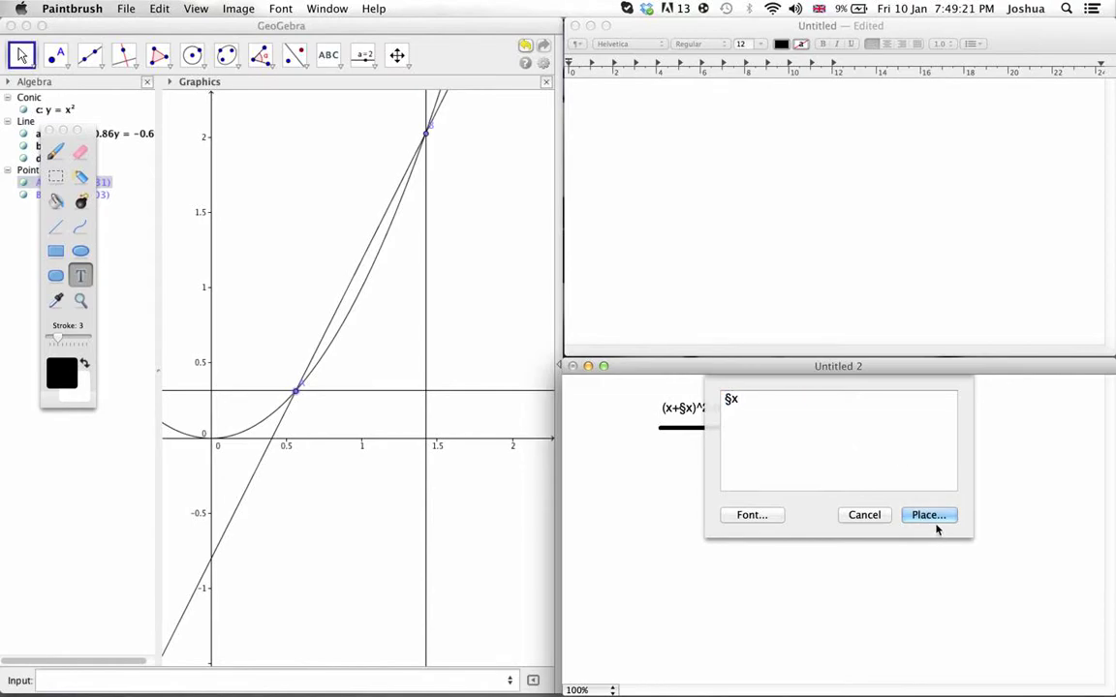
left_click(934, 518)
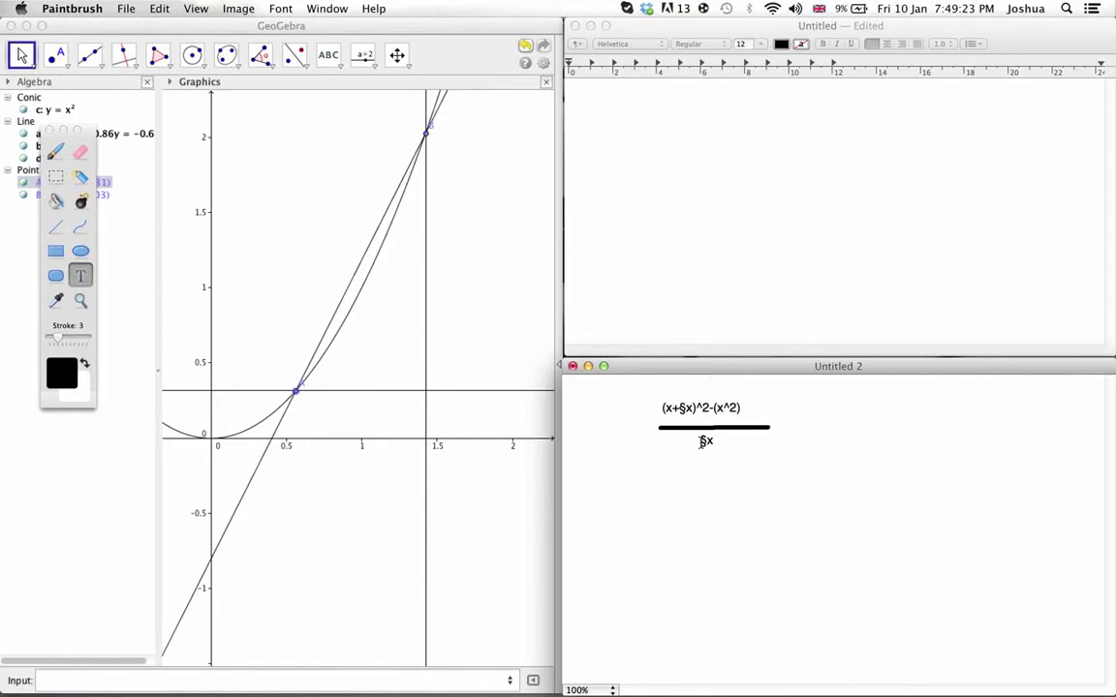
left_click(704, 442)
- Write the expansion x^2 +2§x + §x^2 - x^2 in the TextEdit notes
left_click(713, 199)
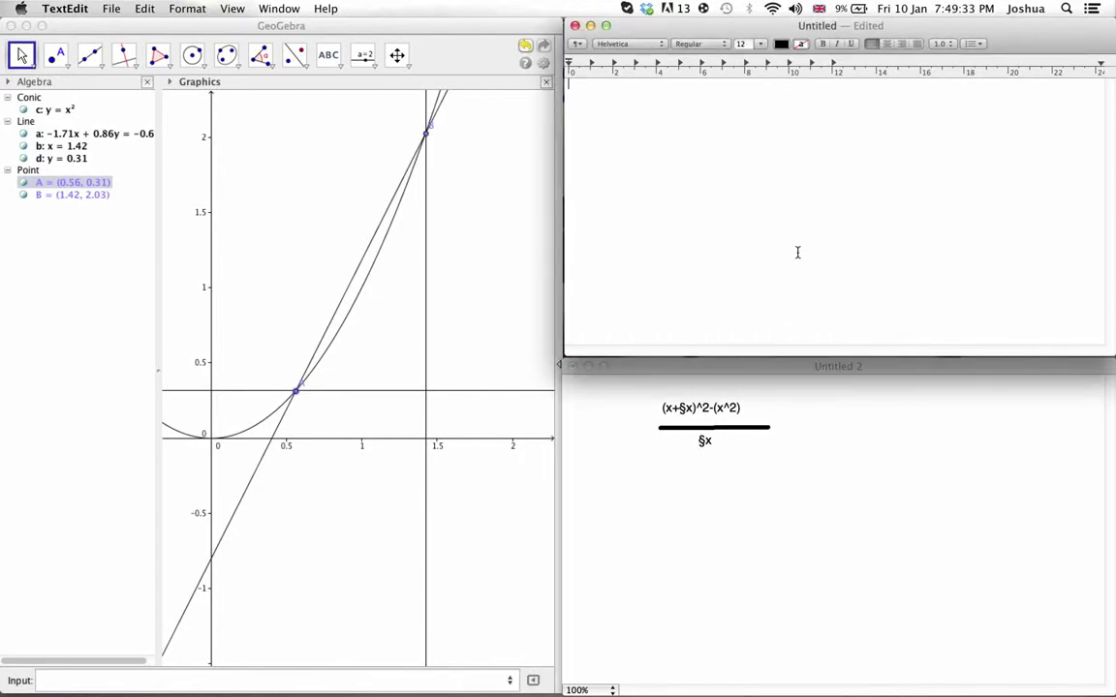
type("x^2 +2§x + §x^2")
key("BackSpace")
key("BackSpace")
type("- x^2")
- Trim the expansion down so the note reads 2 + §x
key("BackSpace")
key("BackSpace")
key("BackSpace")
left_click(580, 86)
key("BackSpace")
key("BackSpace")
key("BackSpace")
left_click(584, 86)
key("BackSpace")
key("BackSpace")
key("BackSpace")
key("BackSpace")
left_click(576, 83)
key("BackSpace")
left_click(426, 137)
- Drag point B down the parabola to (1.38, 1.9), then return to TextEdit
left_click_drag(426, 137, 428, 165)
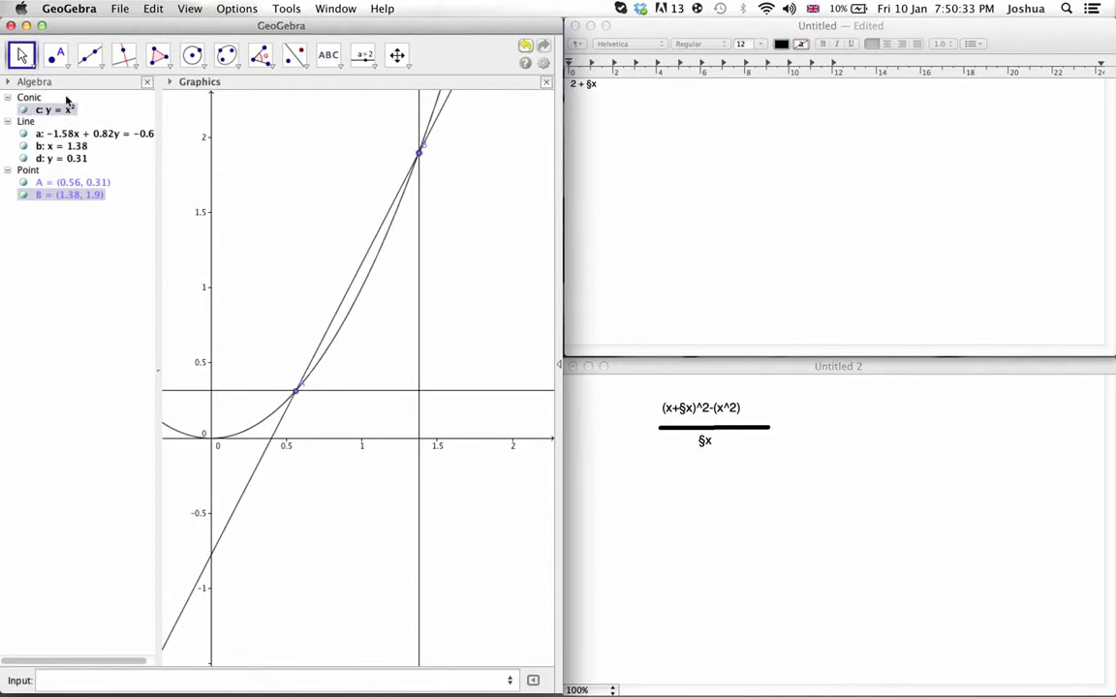
left_click(884, 249)
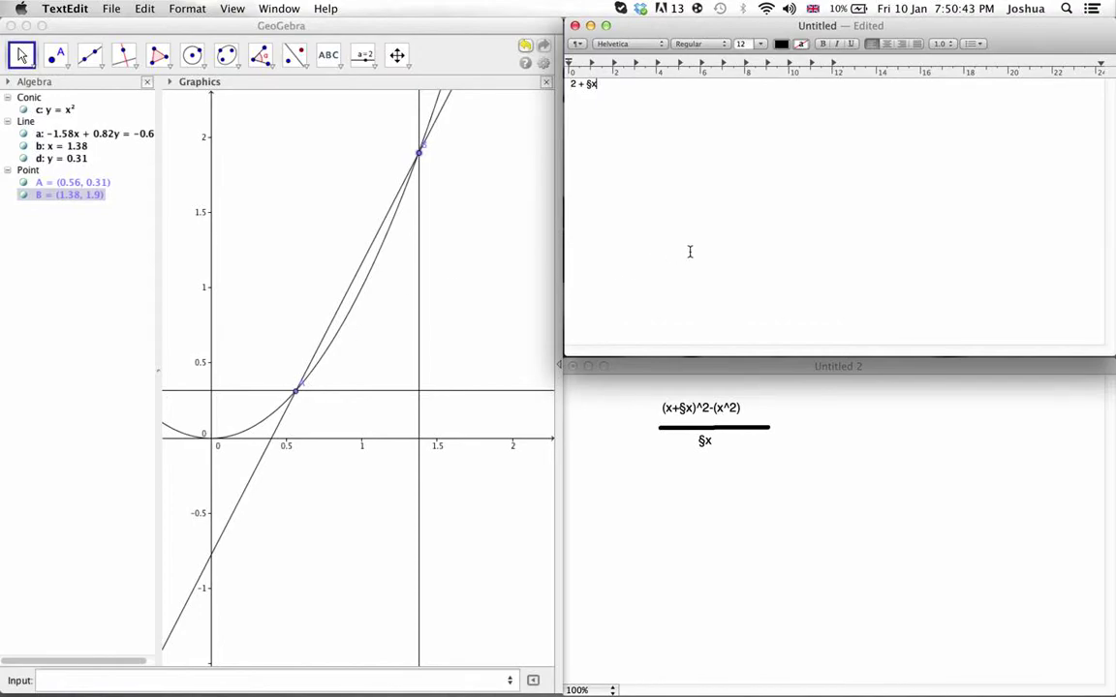
- Replace the note with x, x^n and a second line x+§x, (x+§x)^n
left_click(703, 149)
key("super+a")
type("x, x^n")
key("Return")
type("x+")
type("x")
type("+§x)6n")
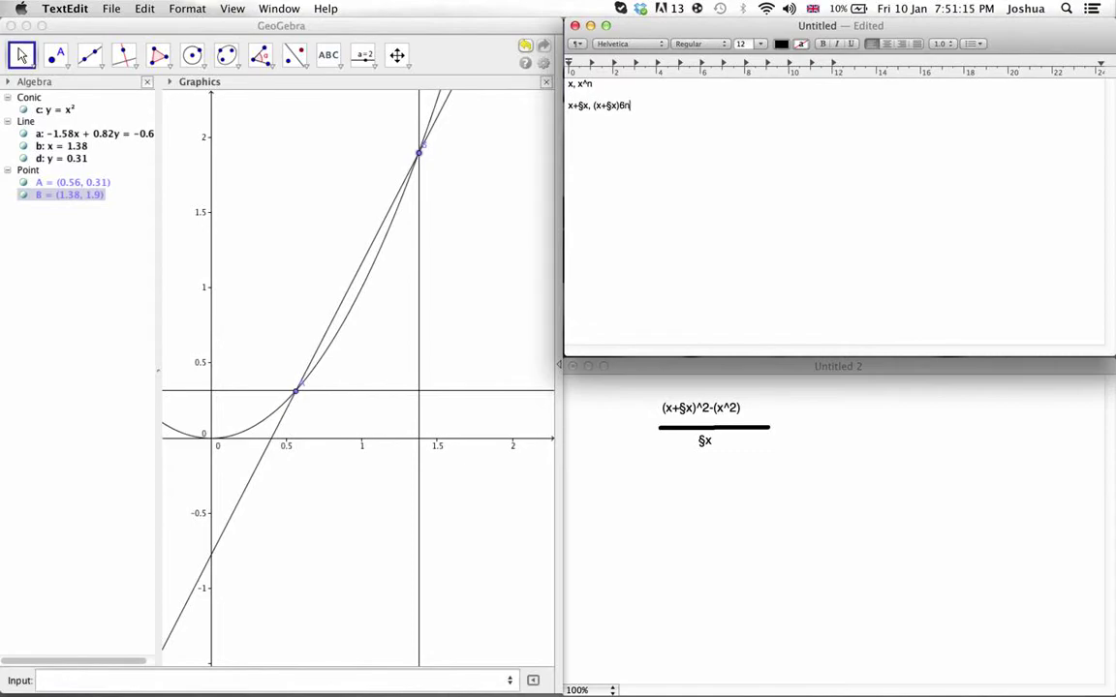
key("BackSpace")
key("BackSpace")
left_click(850, 448)
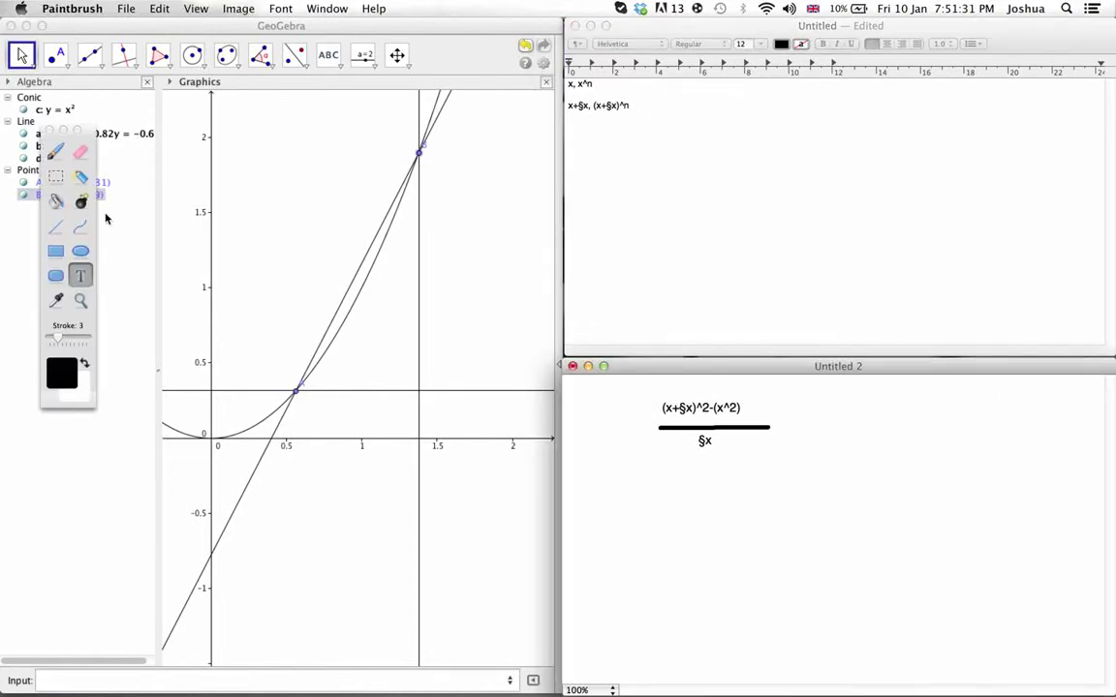
- Select and delete the (x+§x)^2-(x^2) numerator, leaving the fraction bar over §x
left_click(55, 175)
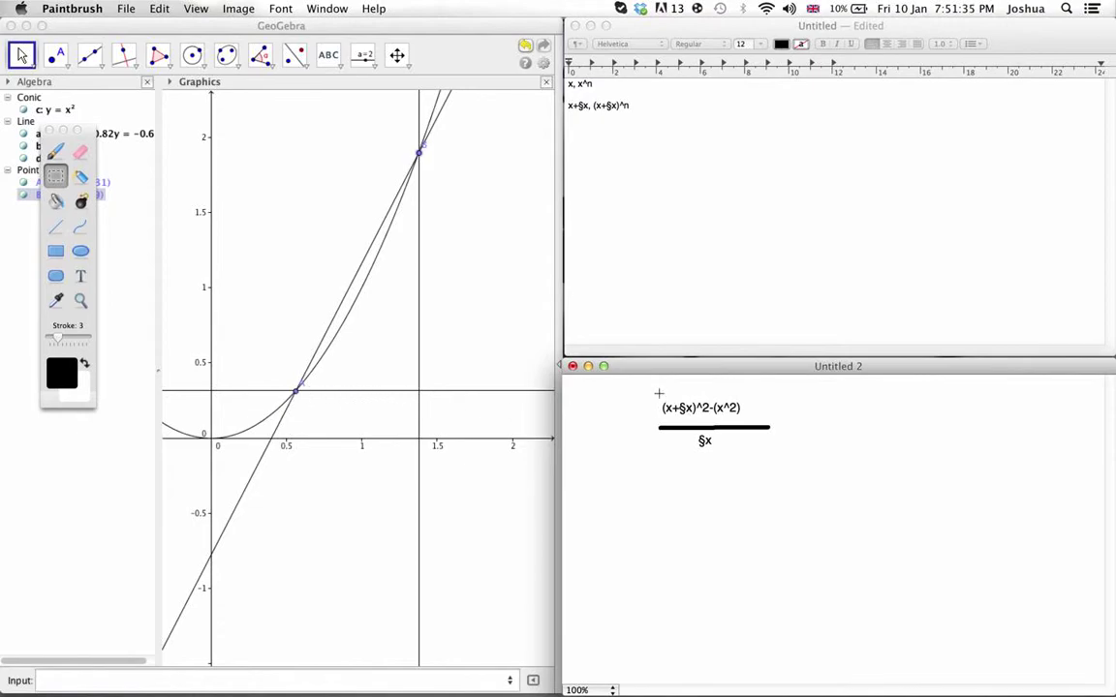
left_click_drag(656, 391, 759, 421)
key("Delete")
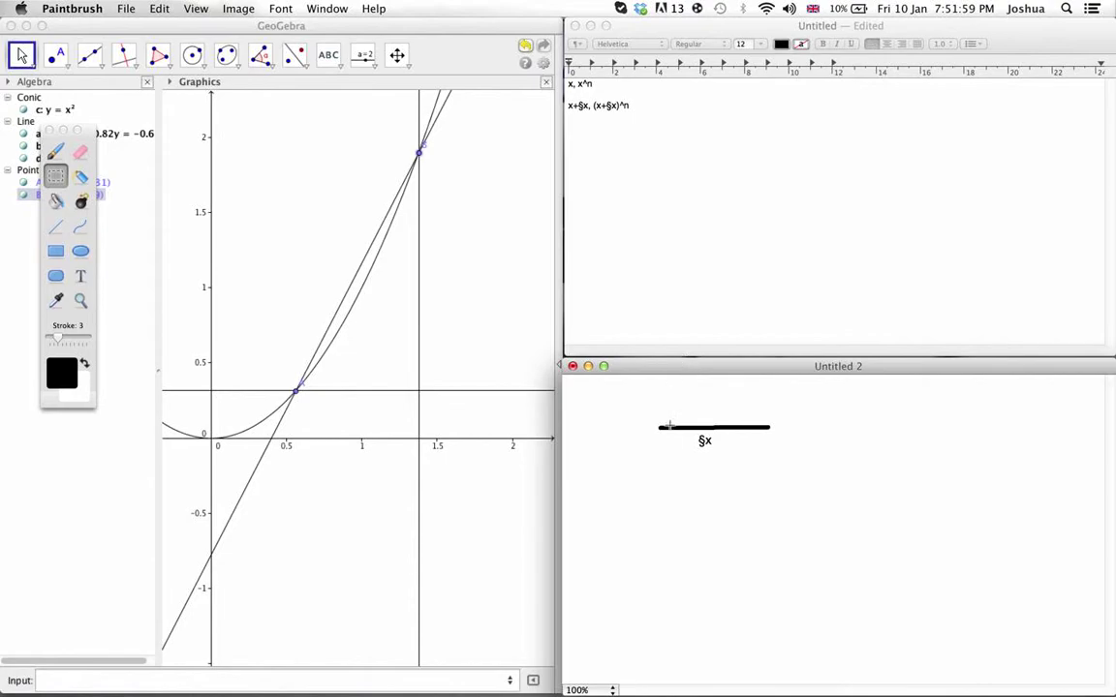
left_click(80, 276)
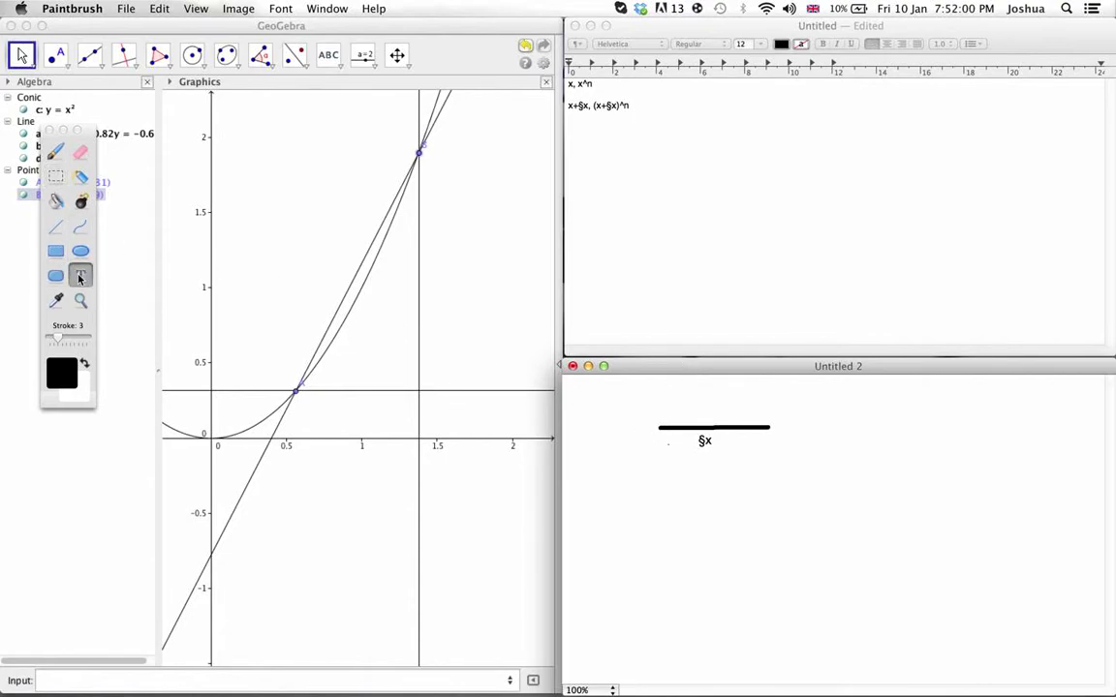
- Add the text (x + §x)^n just above the fraction line
left_click(606, 396)
left_click(747, 514)
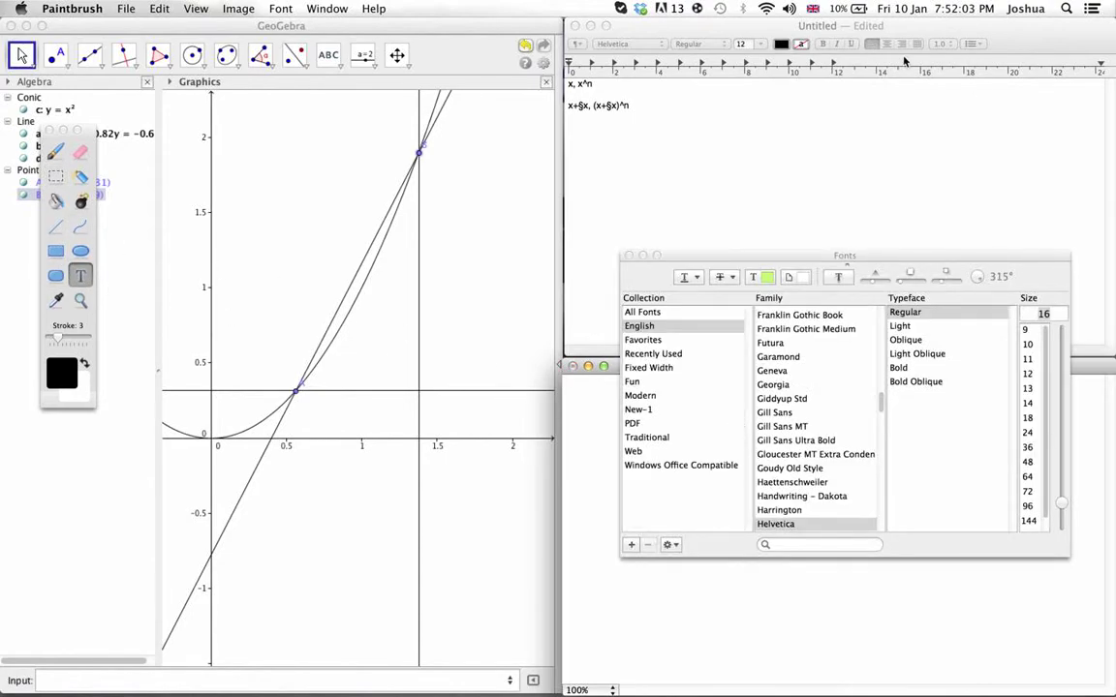
left_click(628, 254)
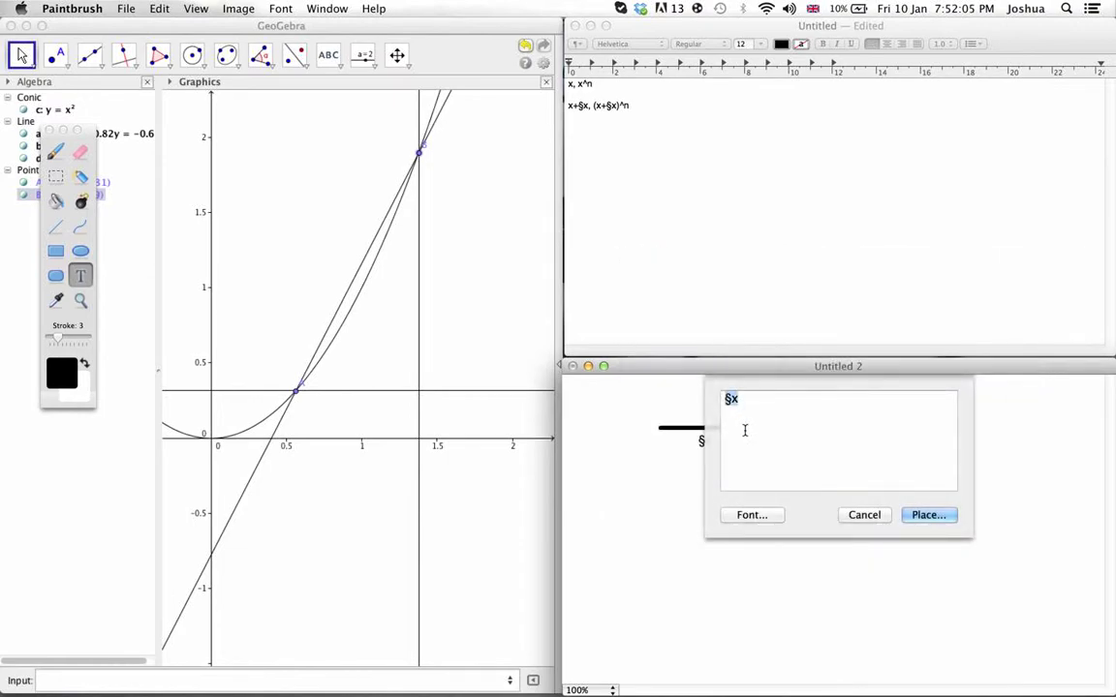
type("(x + §x)^n")
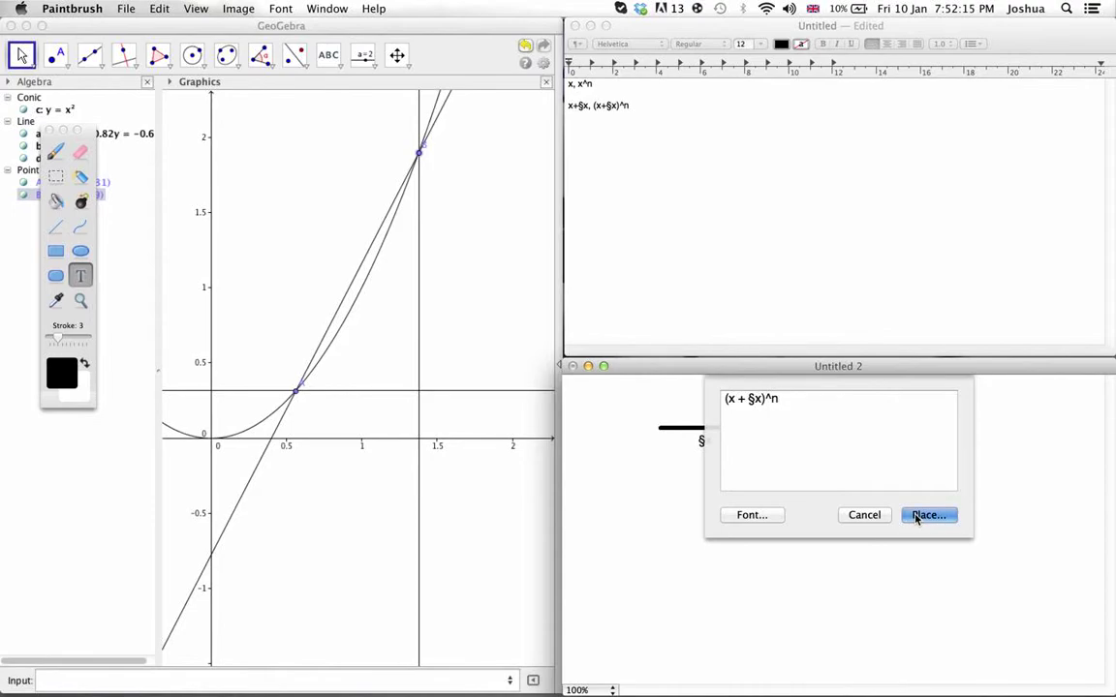
left_click(916, 519)
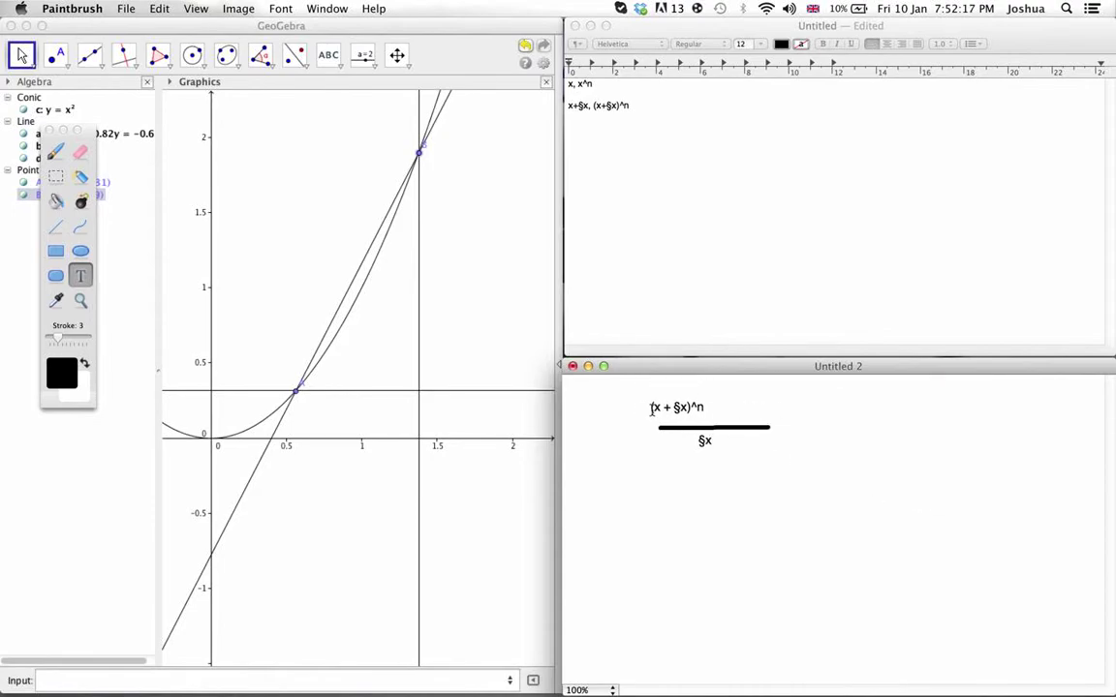
left_click(651, 409)
- Add the text - x ^ n and position it beside (x + §x)^n
left_click(721, 412)
left_click(749, 515)
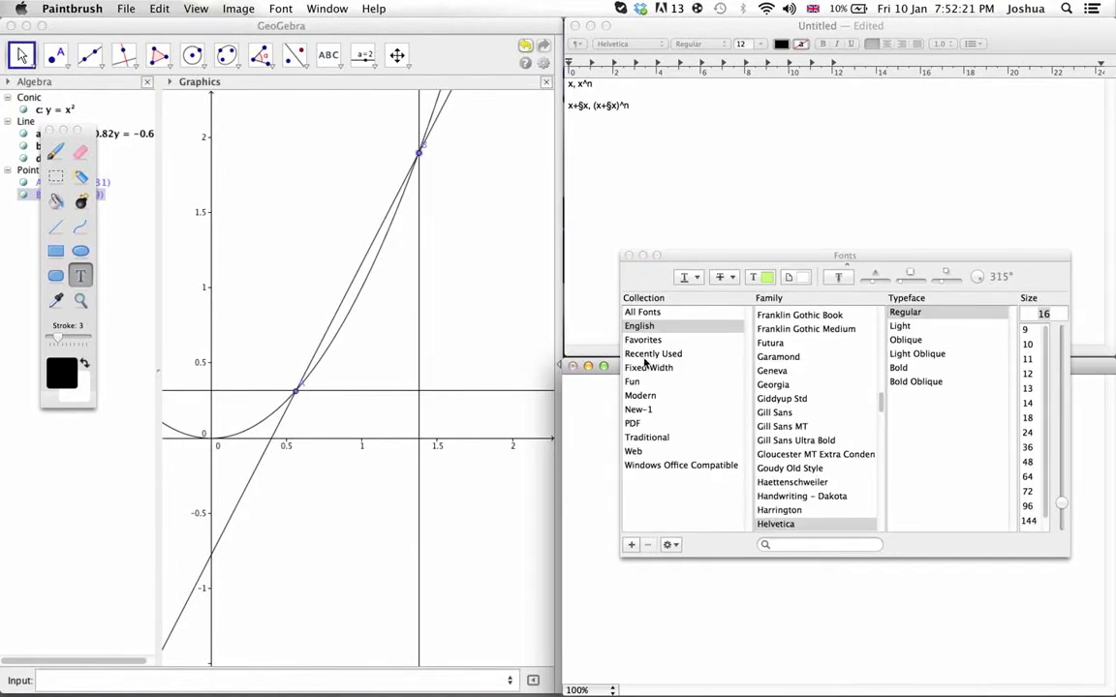
left_click(628, 255)
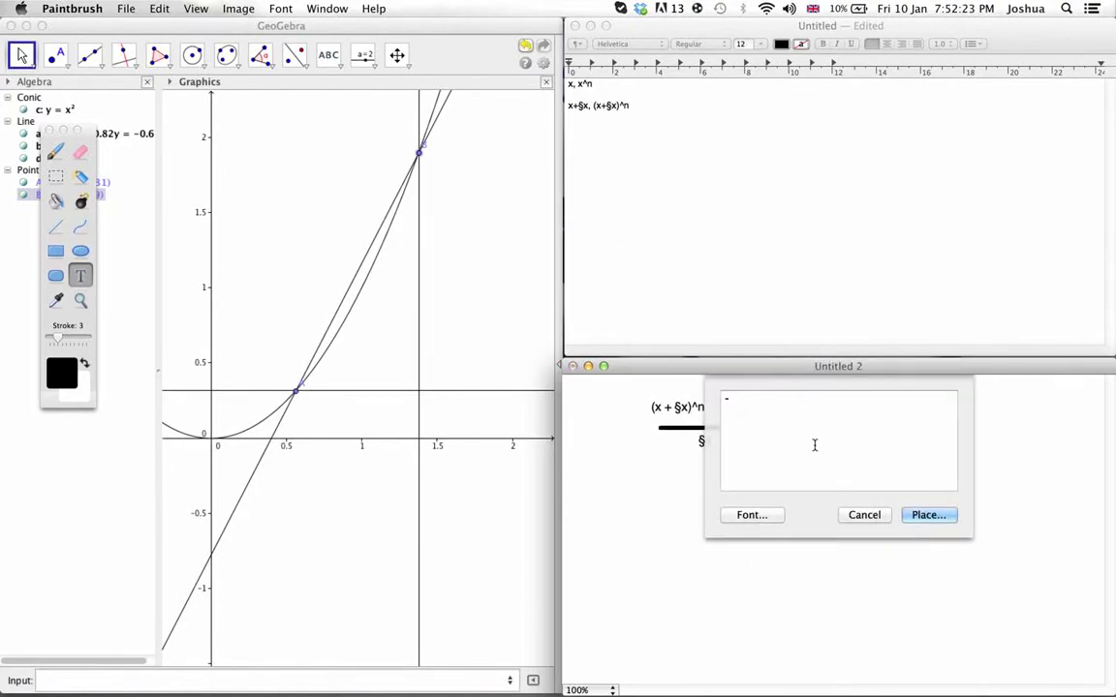
type("x ^ n")
left_click(935, 518)
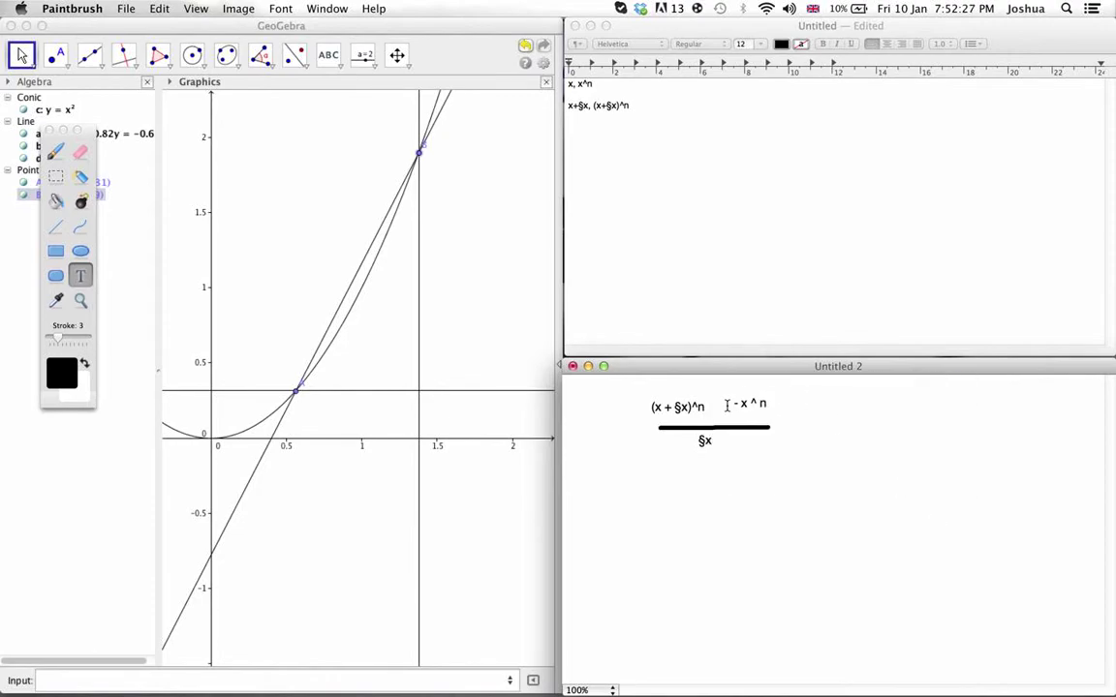
left_click_drag(727, 406, 714, 404)
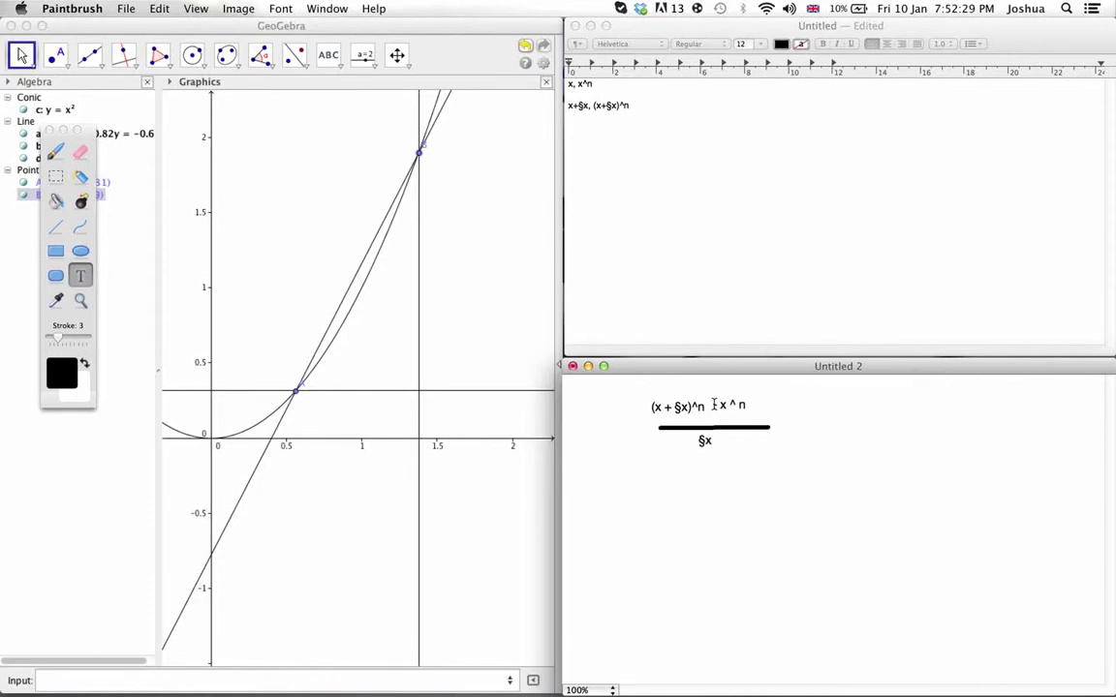